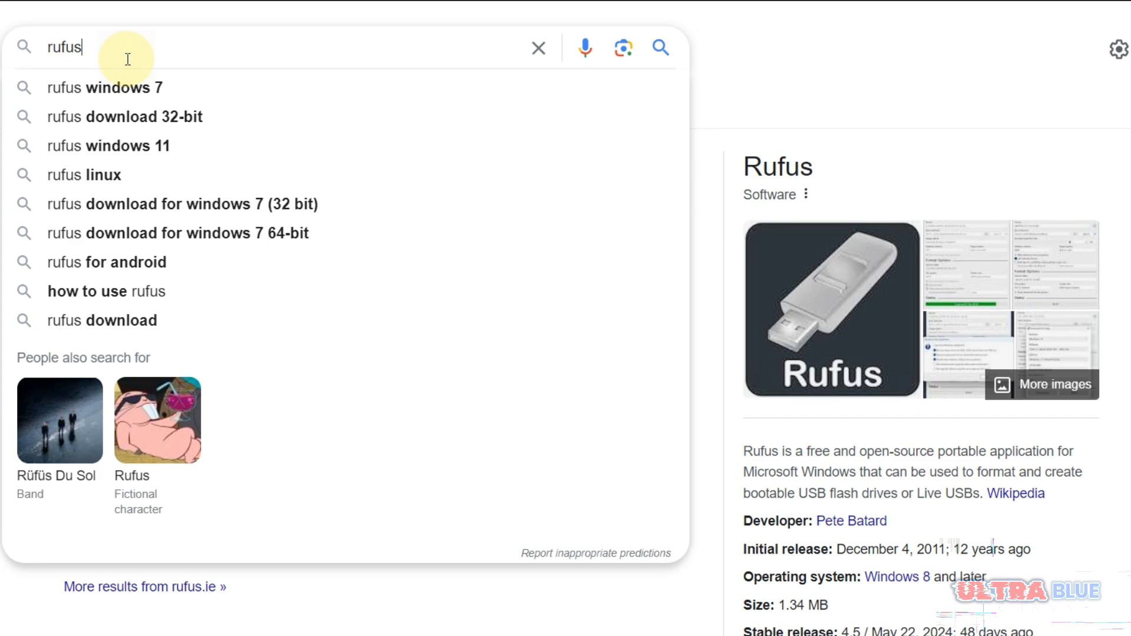
- Search the web for rufus and open the official rufus.ie website
{"action": "left_click", "coordinate": [115, 54]}
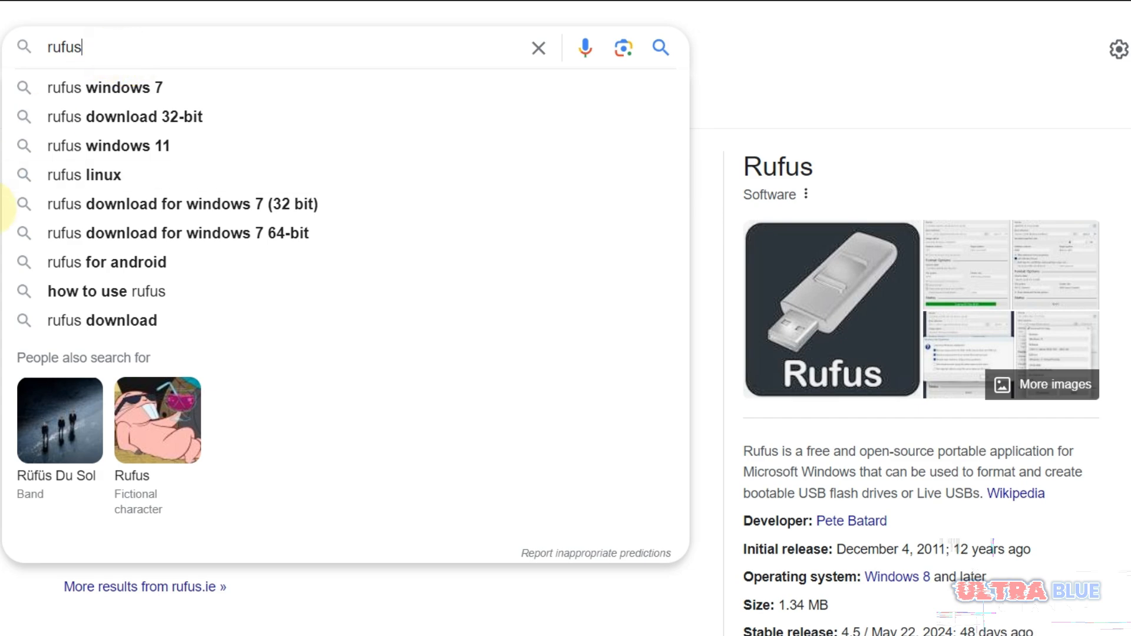
{"action": "left_click", "coordinate": [3, 207]}
{"action": "left_click", "coordinate": [242, 213]}
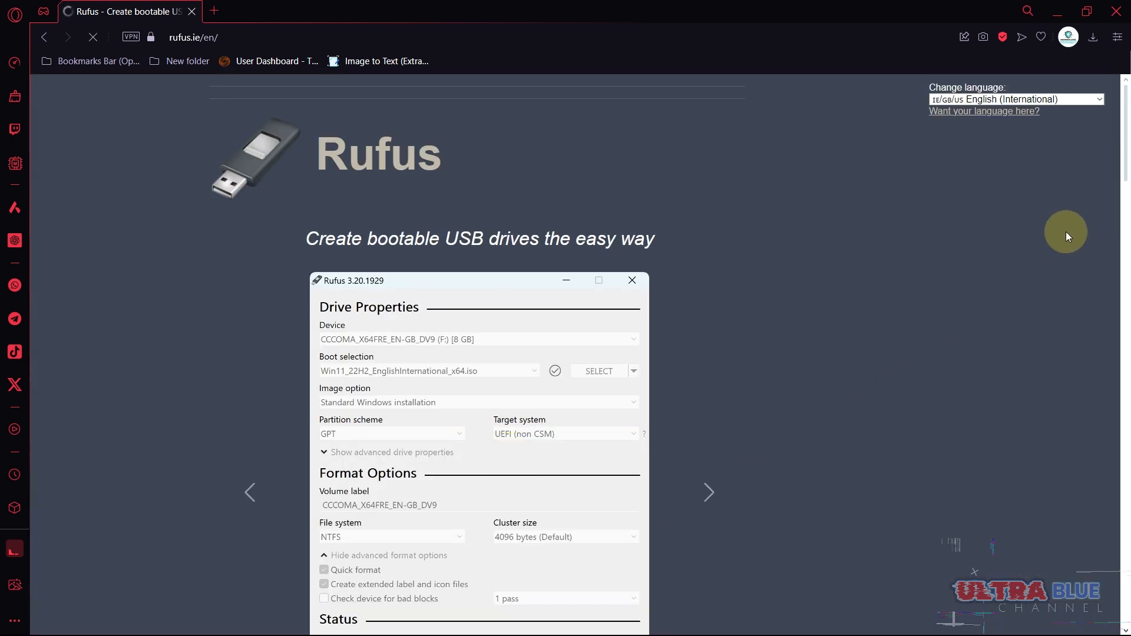
- Download the standard Windows x64 release rufus-4.5.exe from the latest releases and save it in the Downloads folder
{"action": "left_click_drag", "start_coordinate": [1124, 139], "coordinate": [1127, 279]}
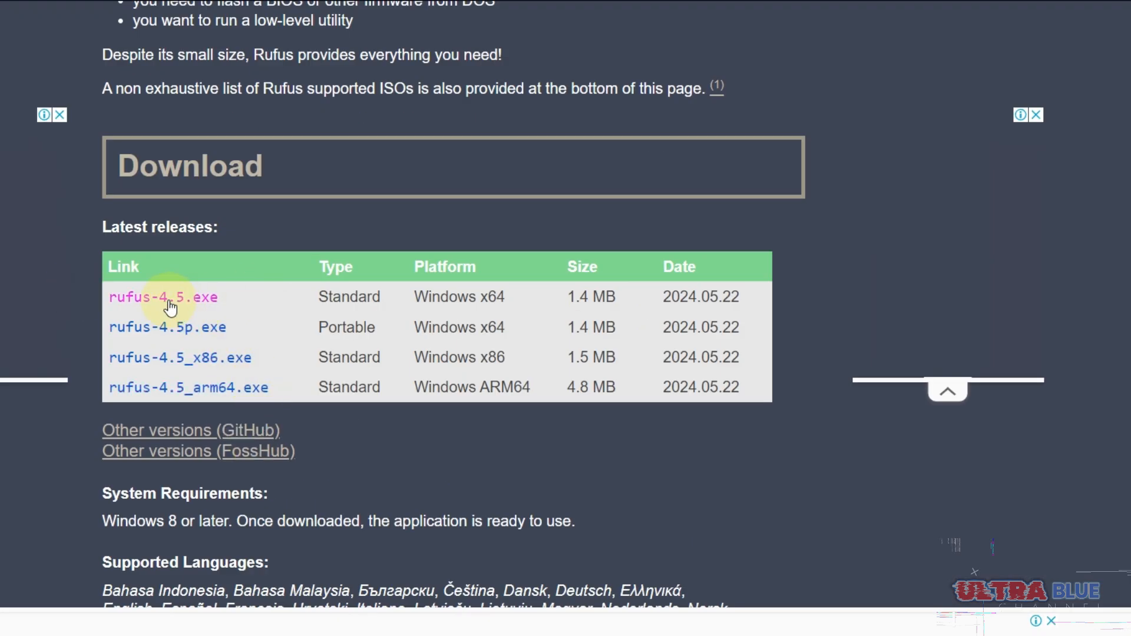
{"action": "left_click", "coordinate": [170, 306]}
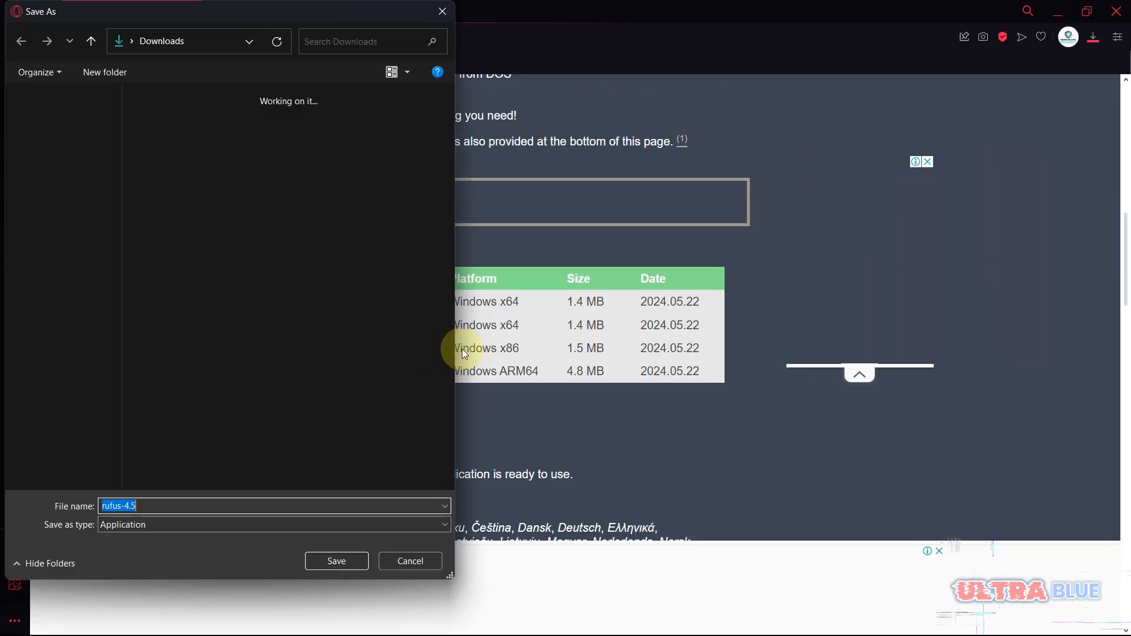
{"action": "left_click", "coordinate": [336, 564]}
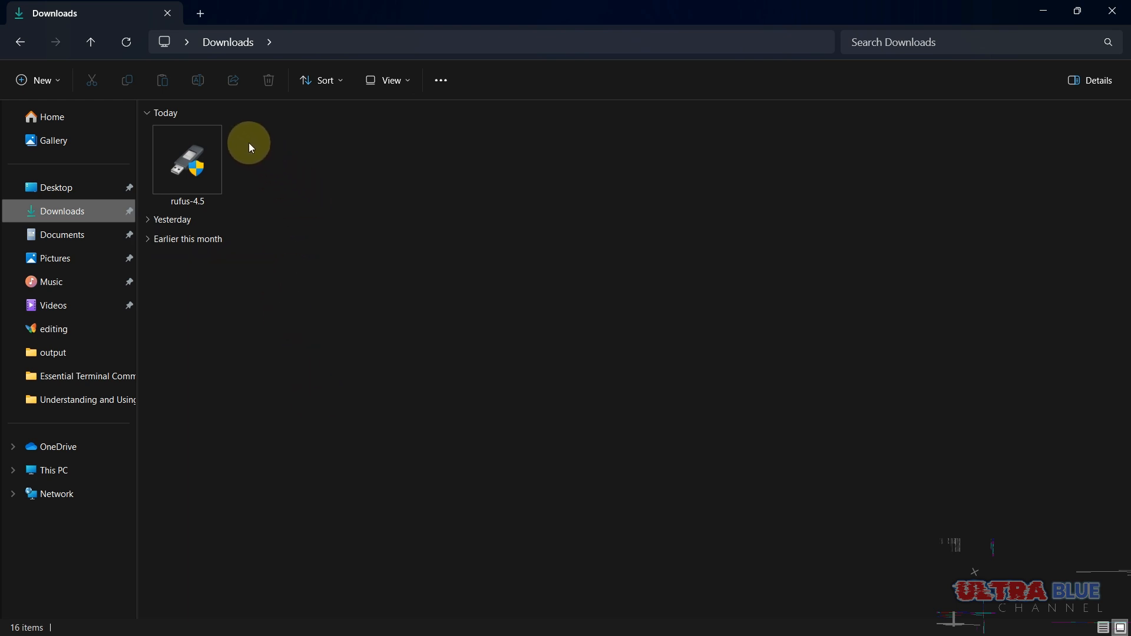
- Launch rufus-4.5 from the Downloads folder and choose the 16 GB USB drive (F:) as the device
{"action": "double_click", "coordinate": [203, 156]}
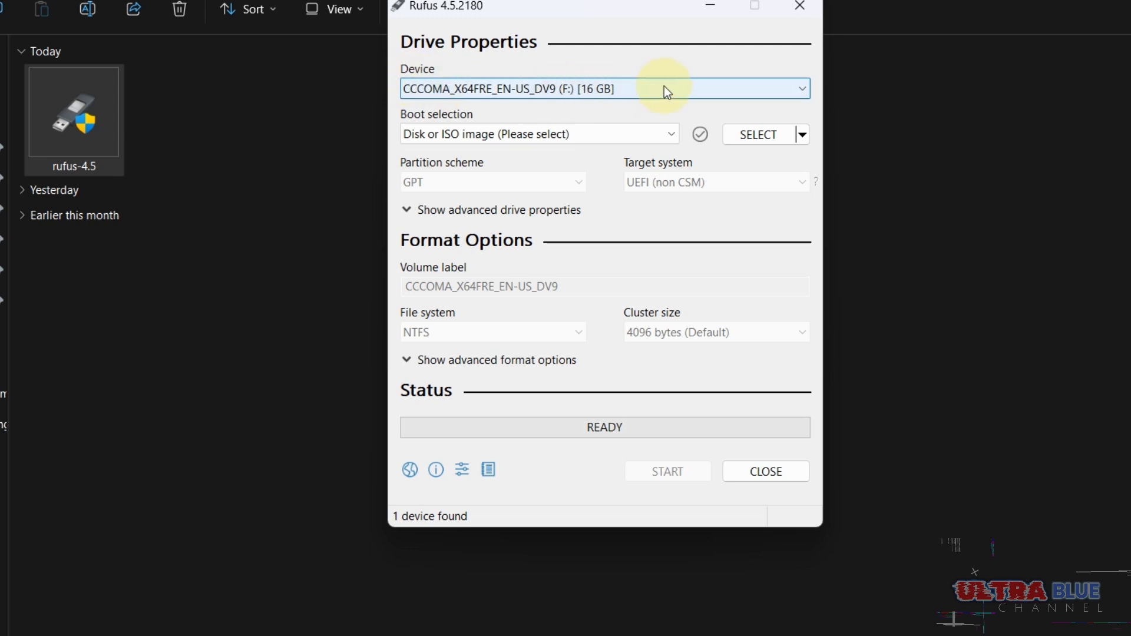
{"action": "left_click", "coordinate": [802, 88]}
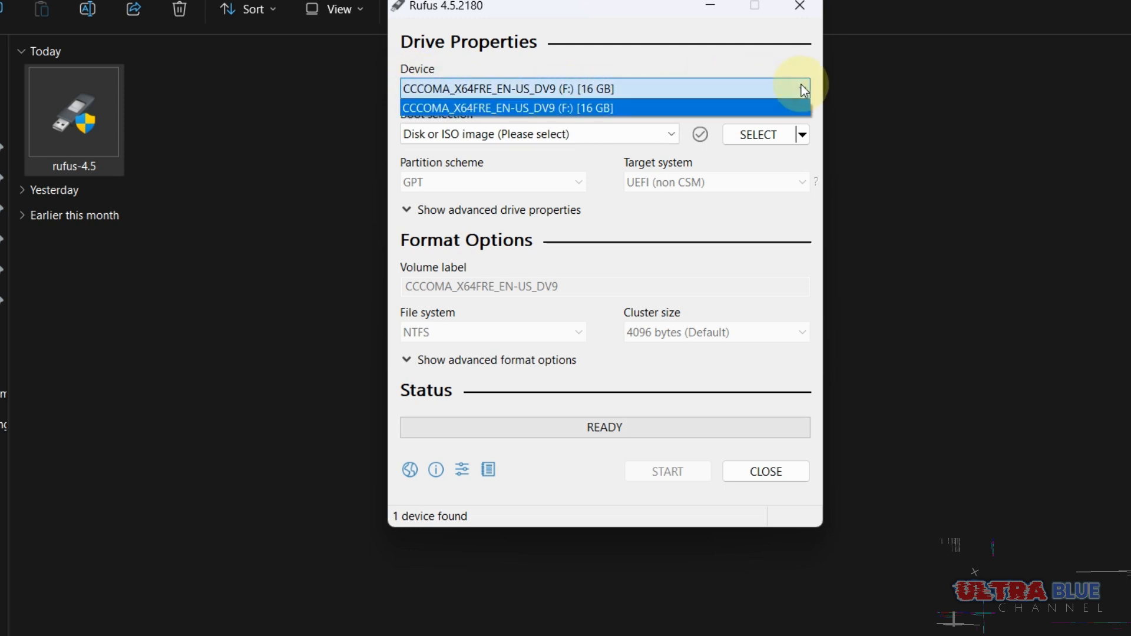
{"action": "left_click", "coordinate": [651, 107]}
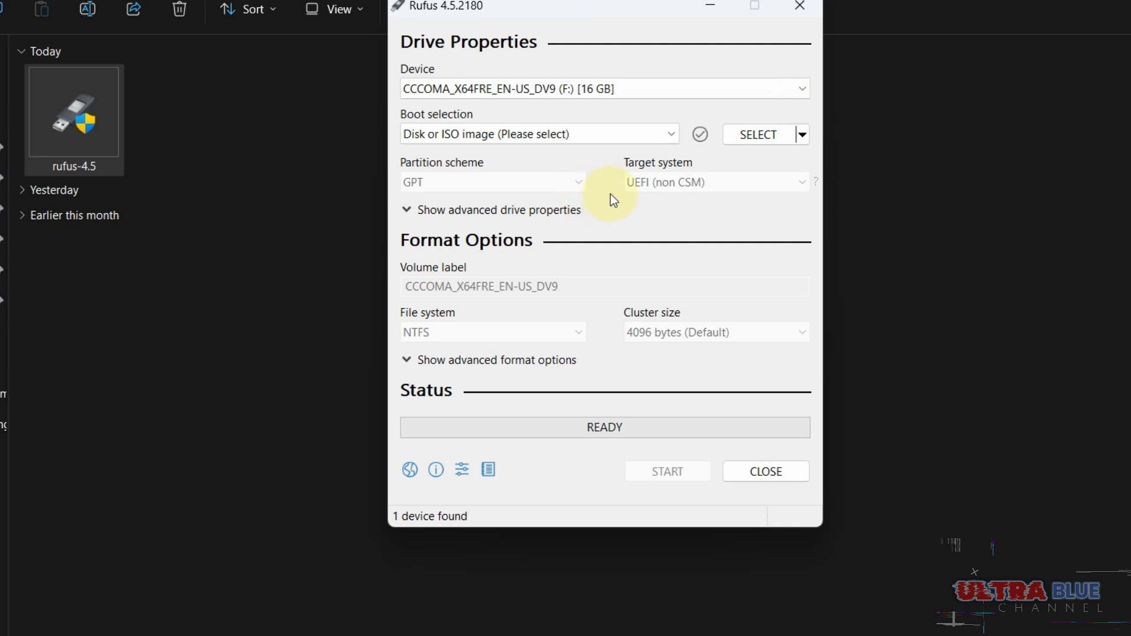
- Set the boot selection to a disk or ISO image and load kali-linux-2024.2-installer-everything-amd64.iso from the kali folder on Local Disk (E:)
{"action": "left_click", "coordinate": [674, 136]}
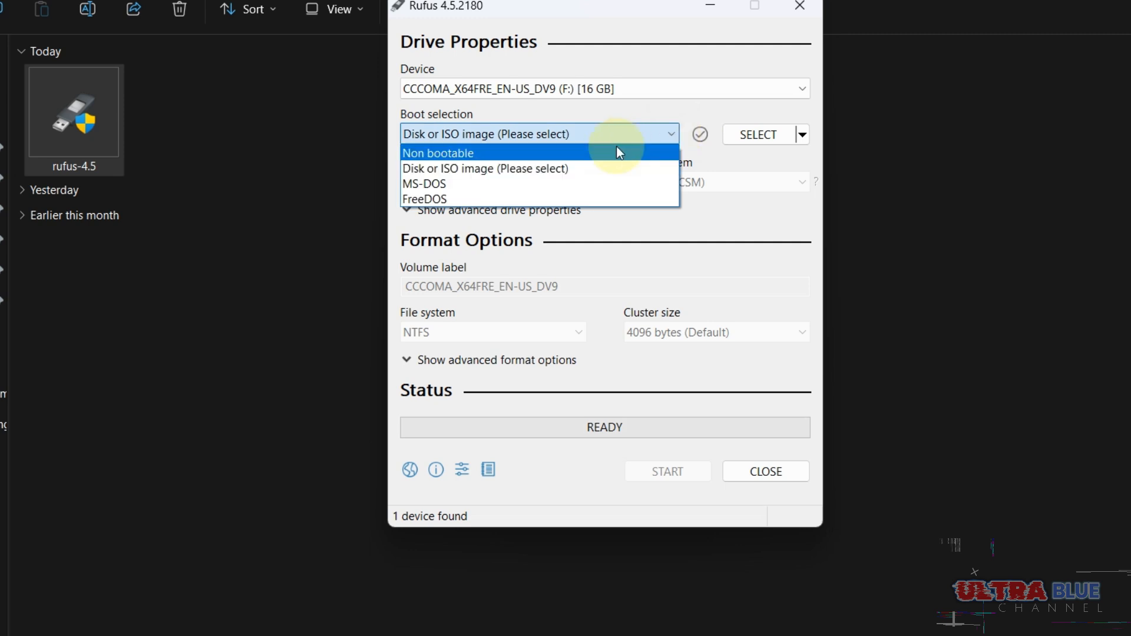
{"action": "left_click", "coordinate": [591, 167]}
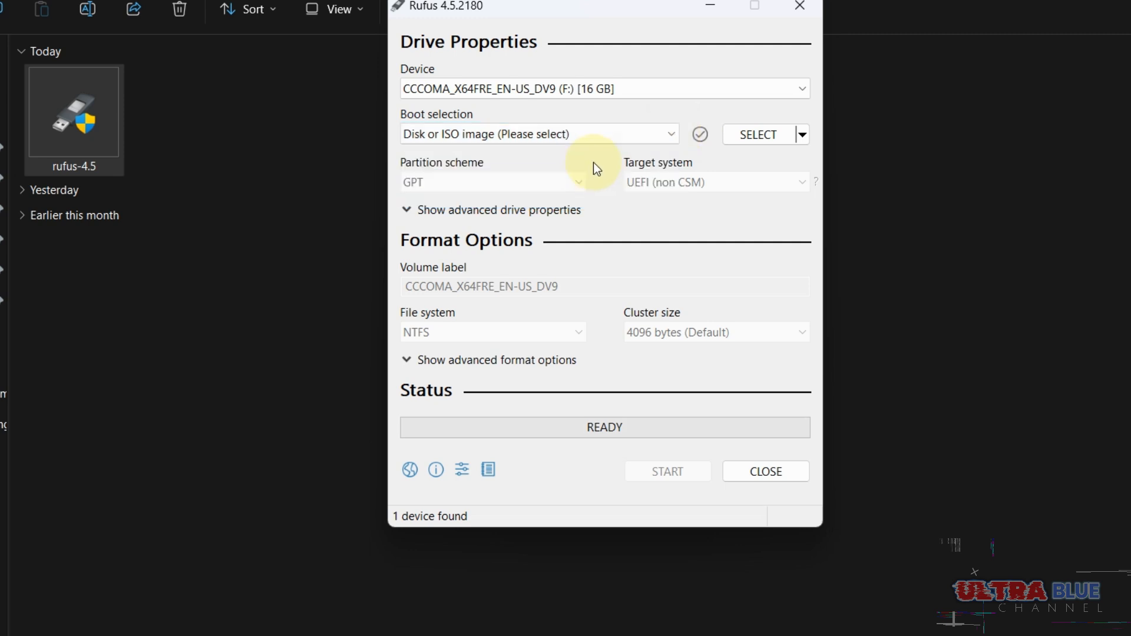
{"action": "left_click", "coordinate": [753, 132]}
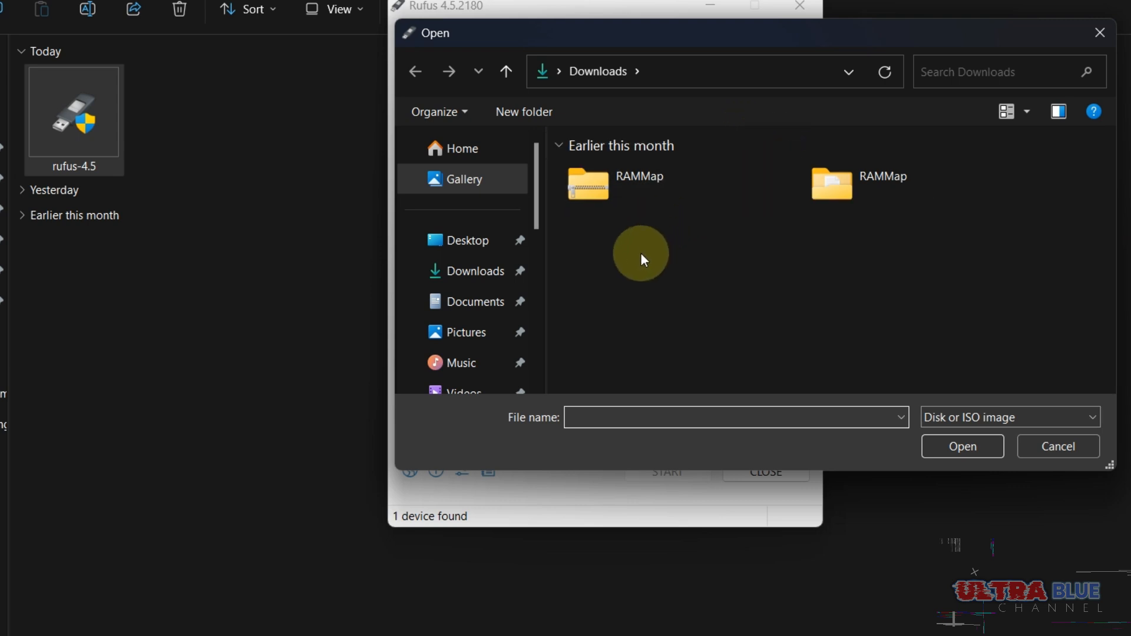
{"action": "left_click_drag", "start_coordinate": [536, 208], "coordinate": [540, 283]}
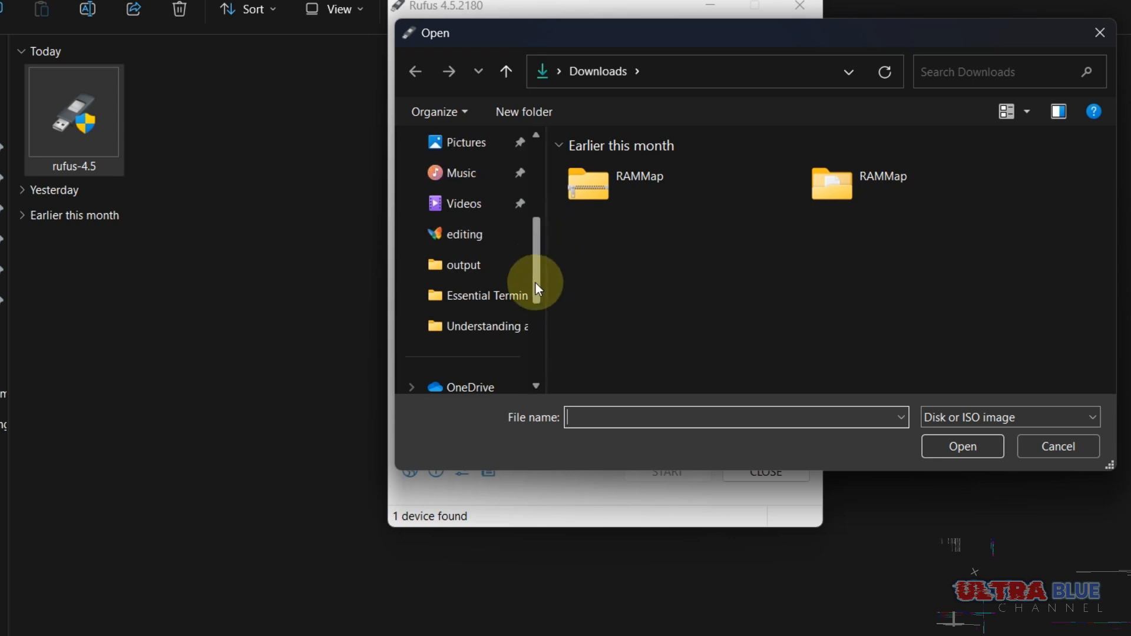
{"action": "scroll", "coordinate": [467, 288], "scroll_direction": "down", "scroll_amount": 3}
{"action": "left_click", "coordinate": [465, 327]}
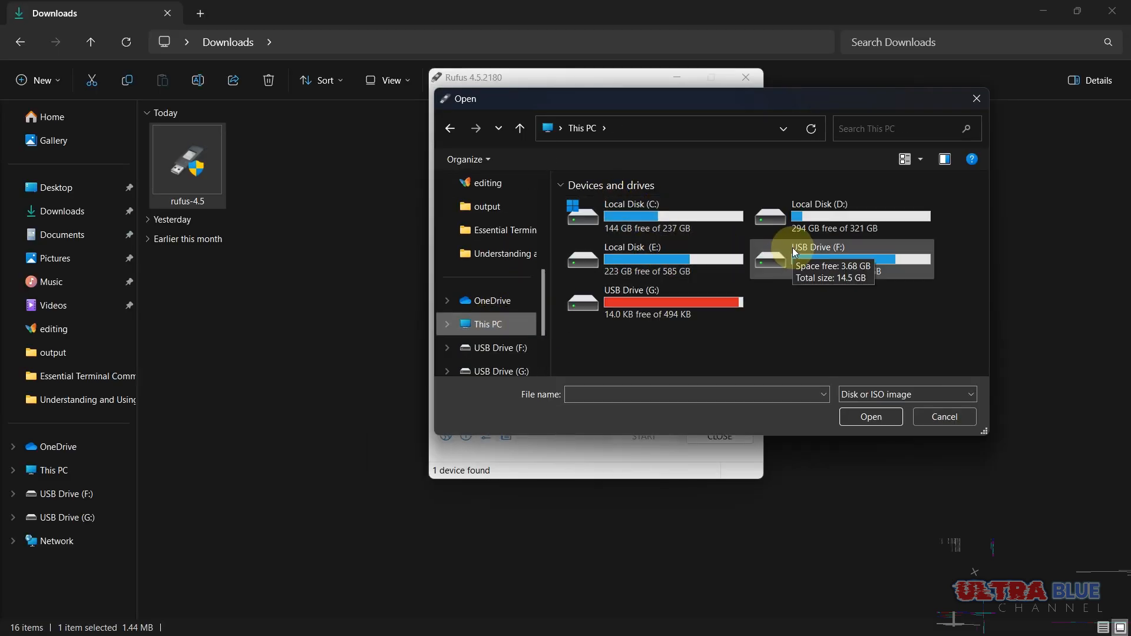
{"action": "double_click", "coordinate": [651, 255]}
{"action": "double_click", "coordinate": [638, 307]}
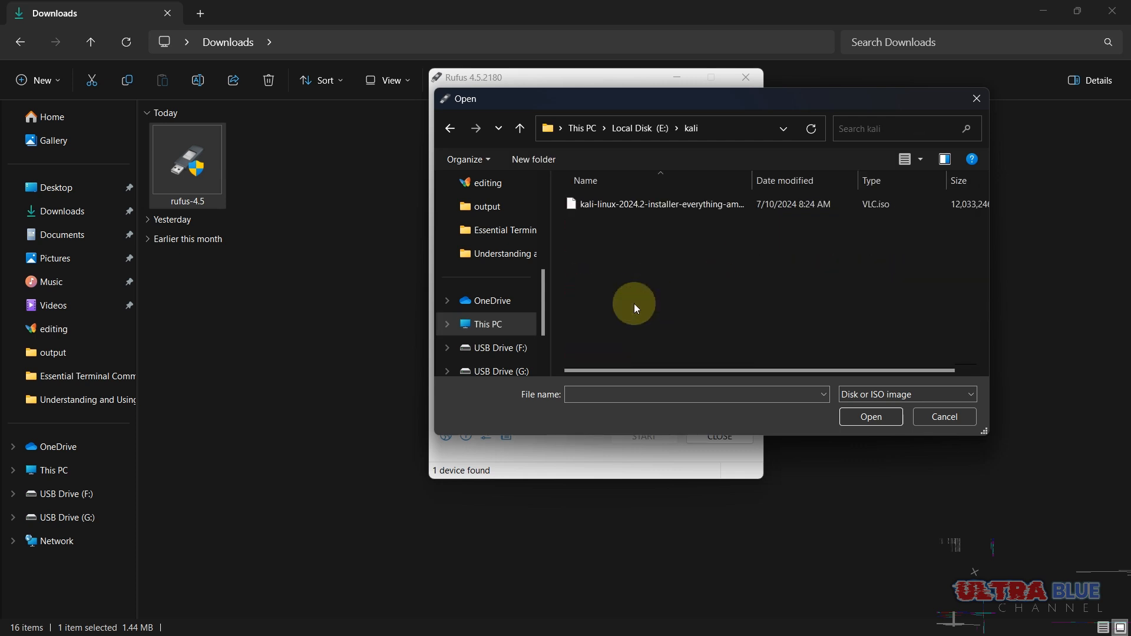
{"action": "left_click", "coordinate": [636, 206]}
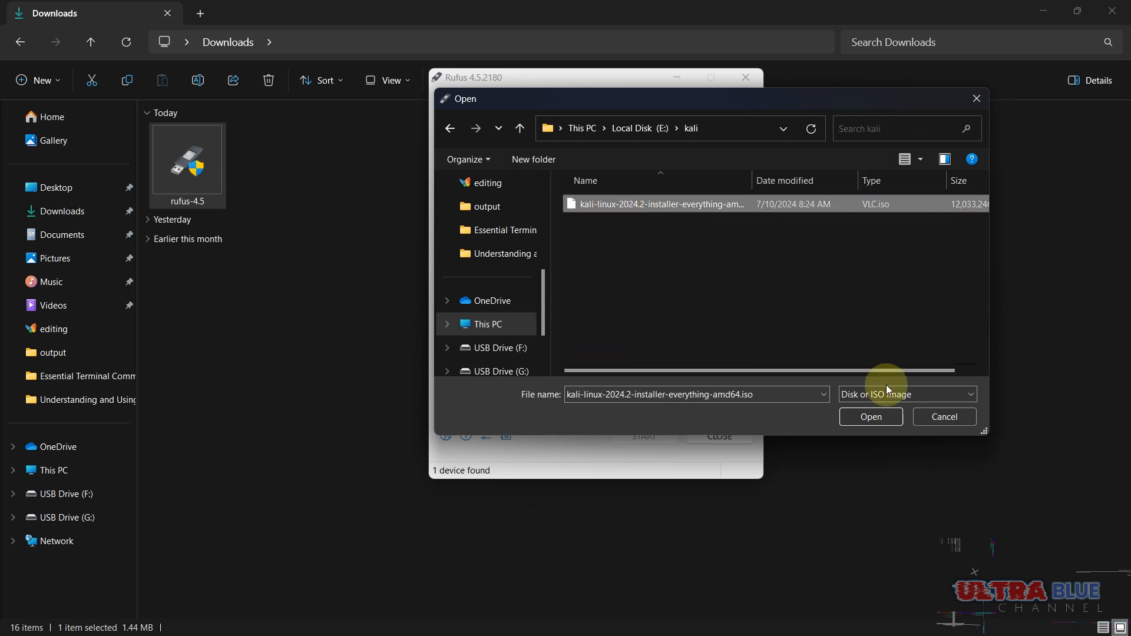
{"action": "left_click", "coordinate": [882, 410]}
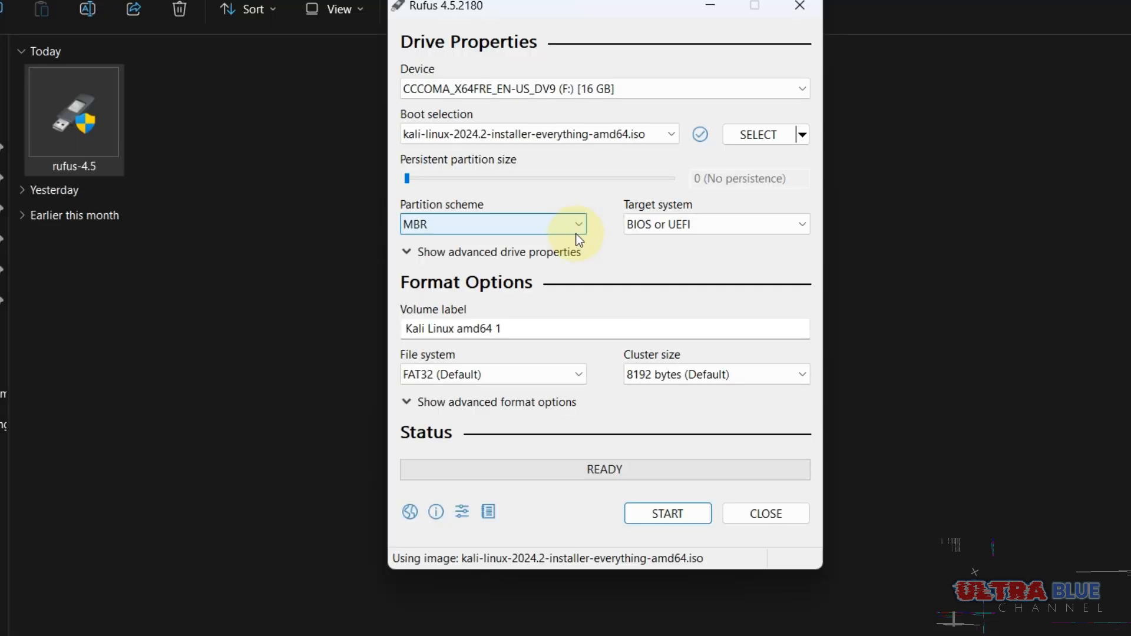
- Switch the partition scheme to GPT and back to MBR
{"action": "left_click", "coordinate": [573, 247]}
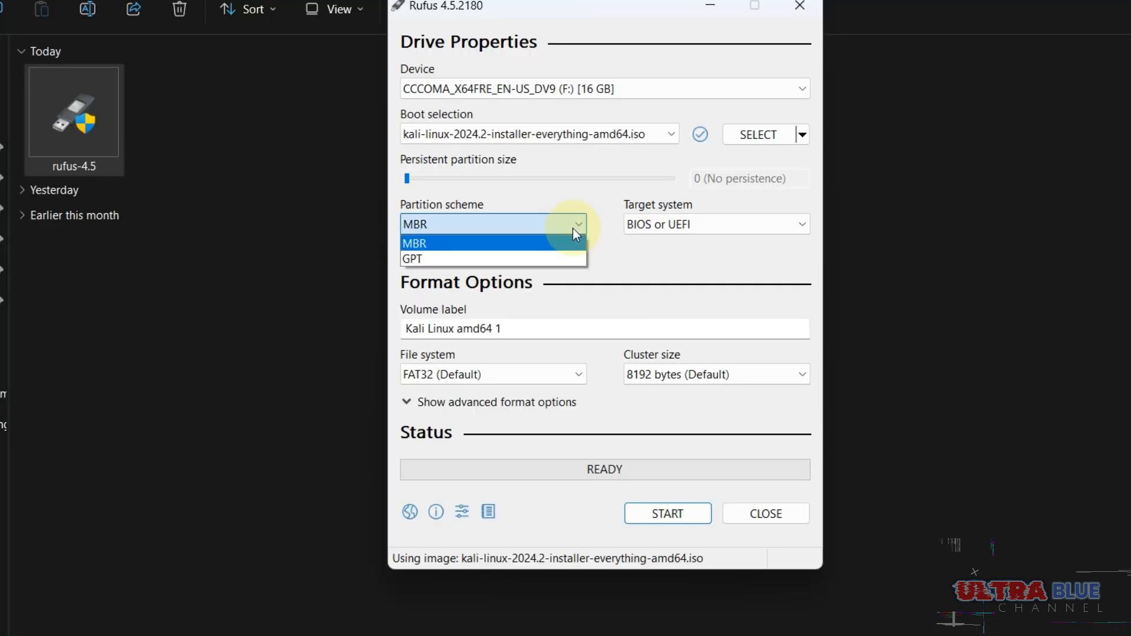
{"action": "left_click", "coordinate": [557, 259]}
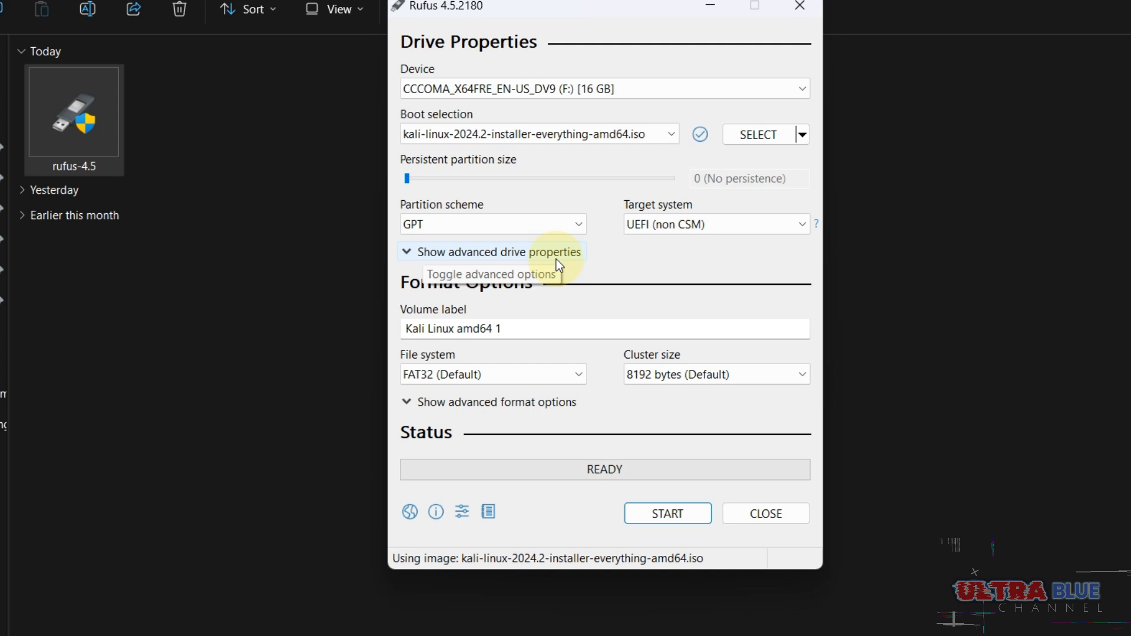
{"action": "left_click", "coordinate": [576, 223]}
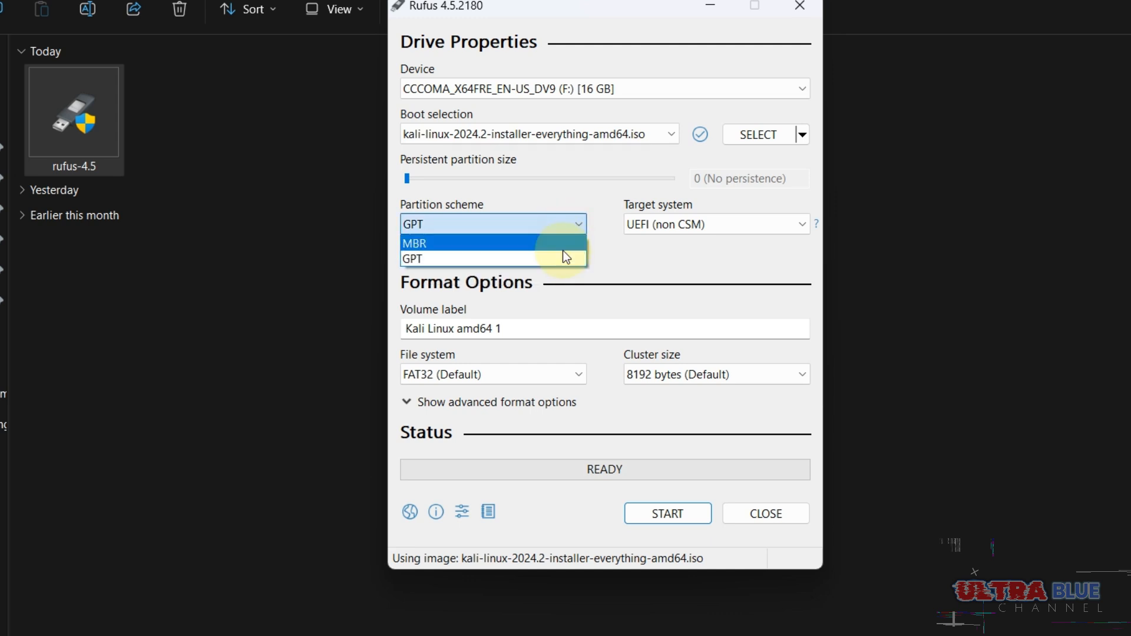
{"action": "left_click", "coordinate": [564, 250]}
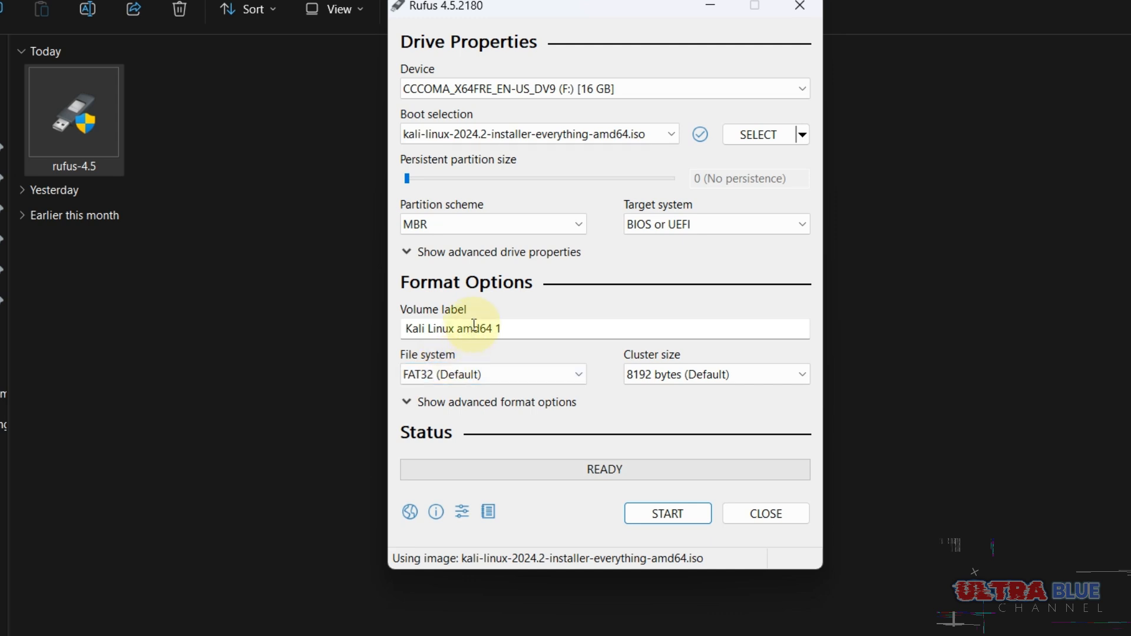
- Set the partition scheme to GPT and start writing the USB drive in ISO Image mode, accepting the erasure of its data
{"action": "left_click", "coordinate": [536, 230]}
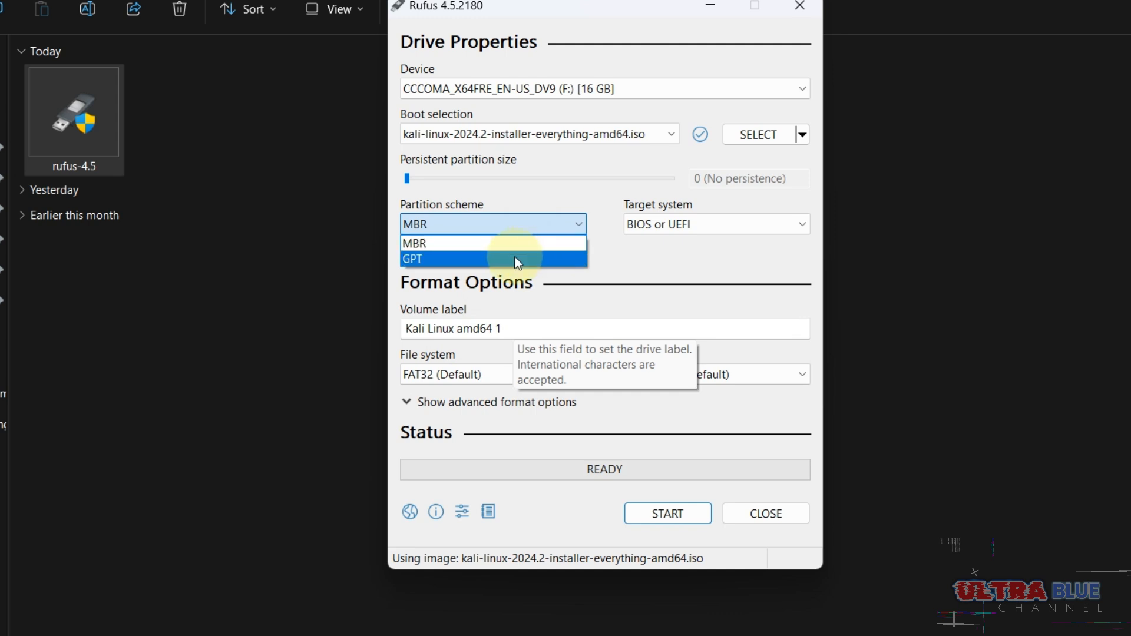
{"action": "left_click", "coordinate": [514, 256]}
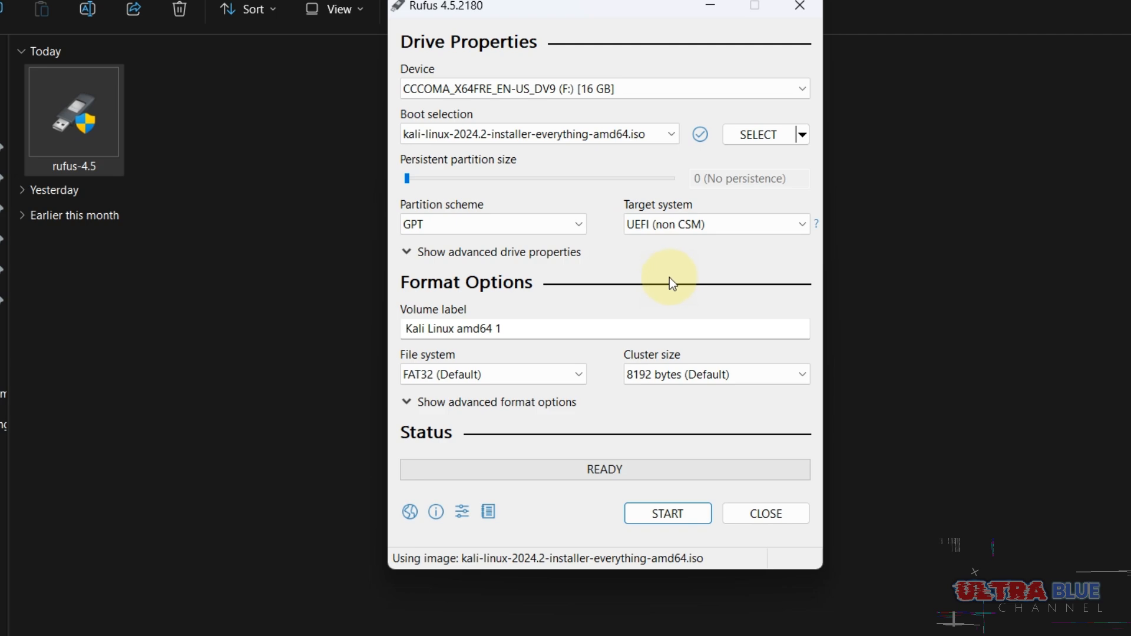
{"action": "left_click", "coordinate": [648, 517]}
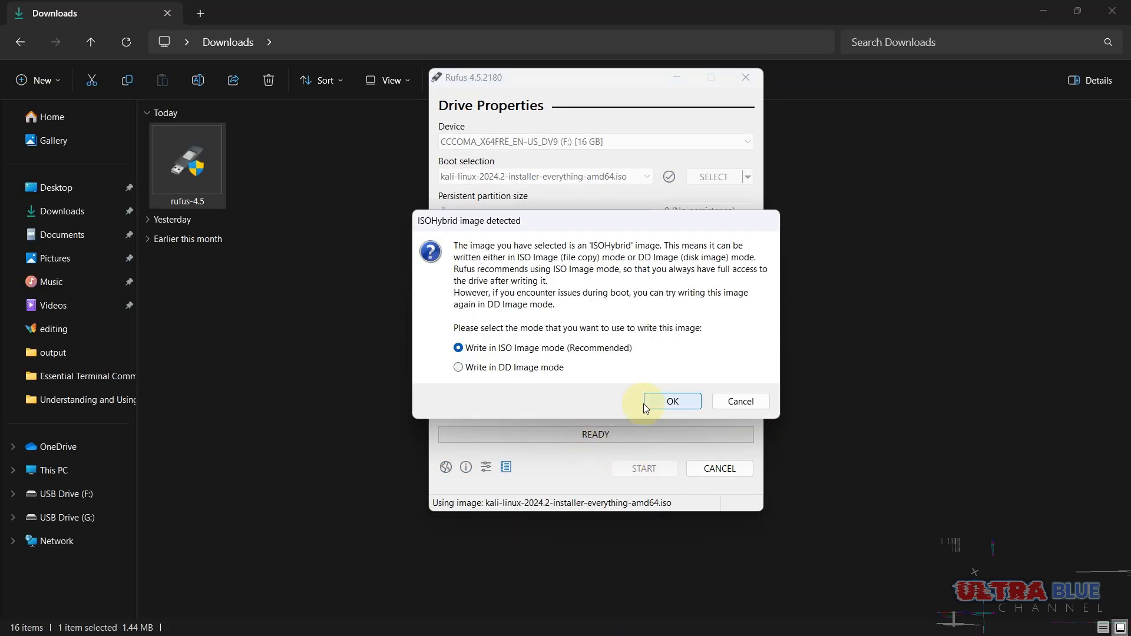
{"action": "left_click", "coordinate": [648, 404]}
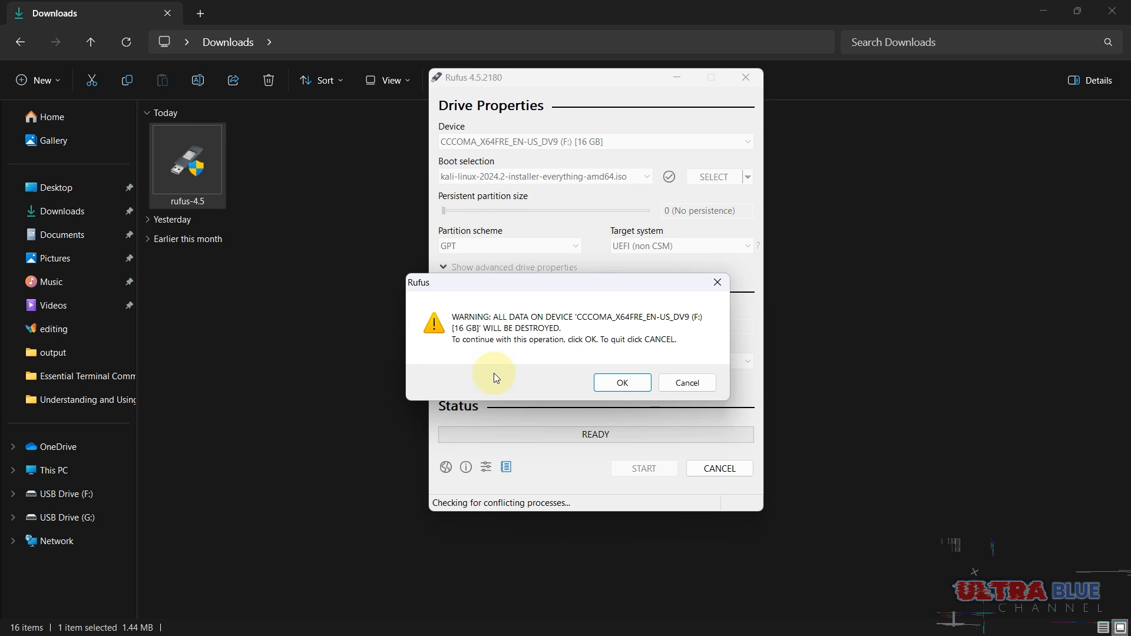
{"action": "left_click", "coordinate": [617, 384]}
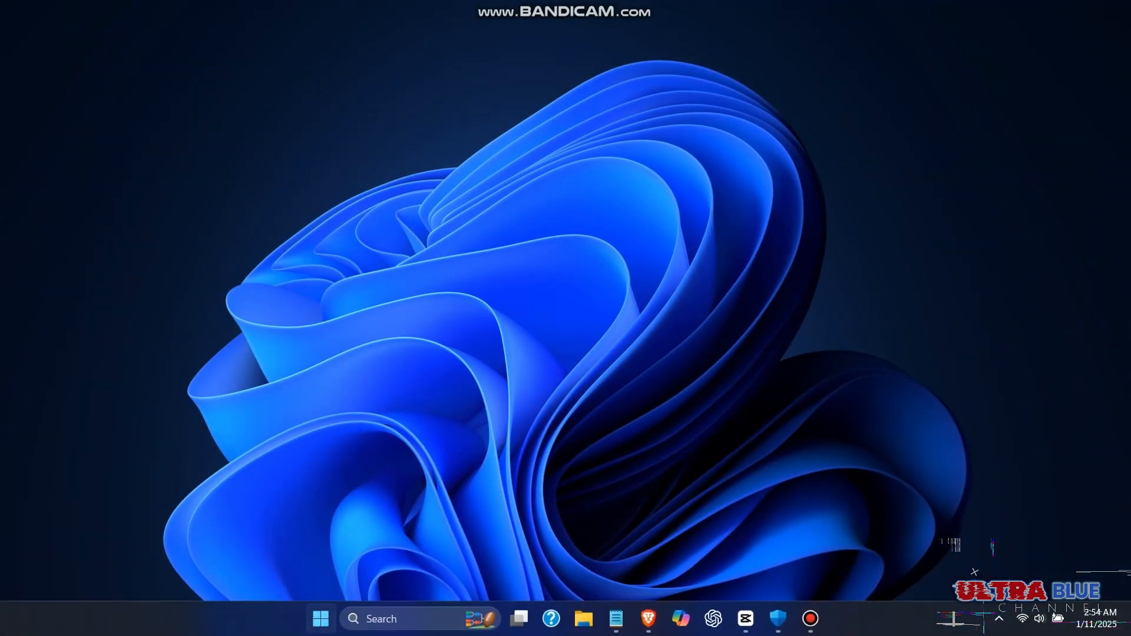
- Open the Windows power options to restart the computer, and boot from the CD-ROM Drive into the Kali Linux installer
{"action": "key", "text": "super"}
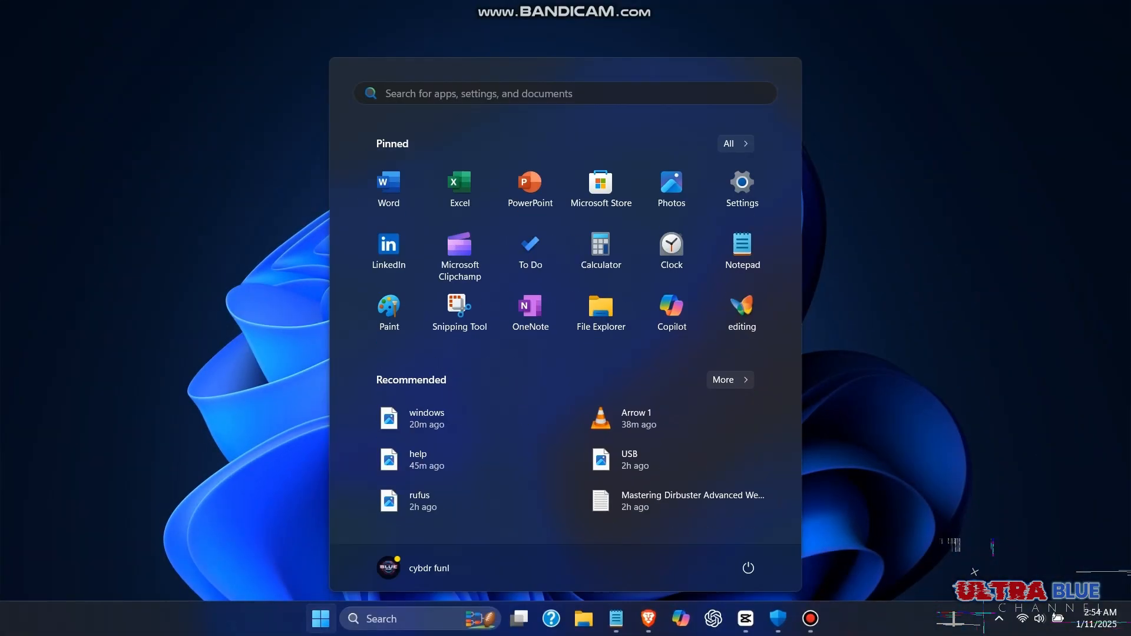
{"action": "left_click", "coordinate": [748, 568]}
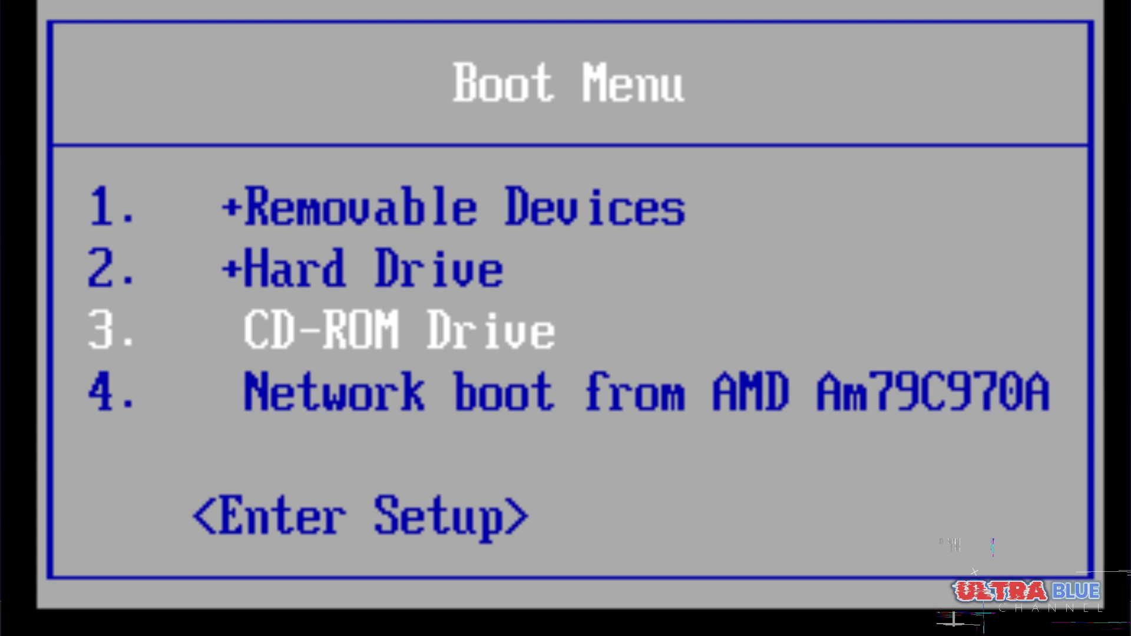
{"action": "key", "text": "Return"}
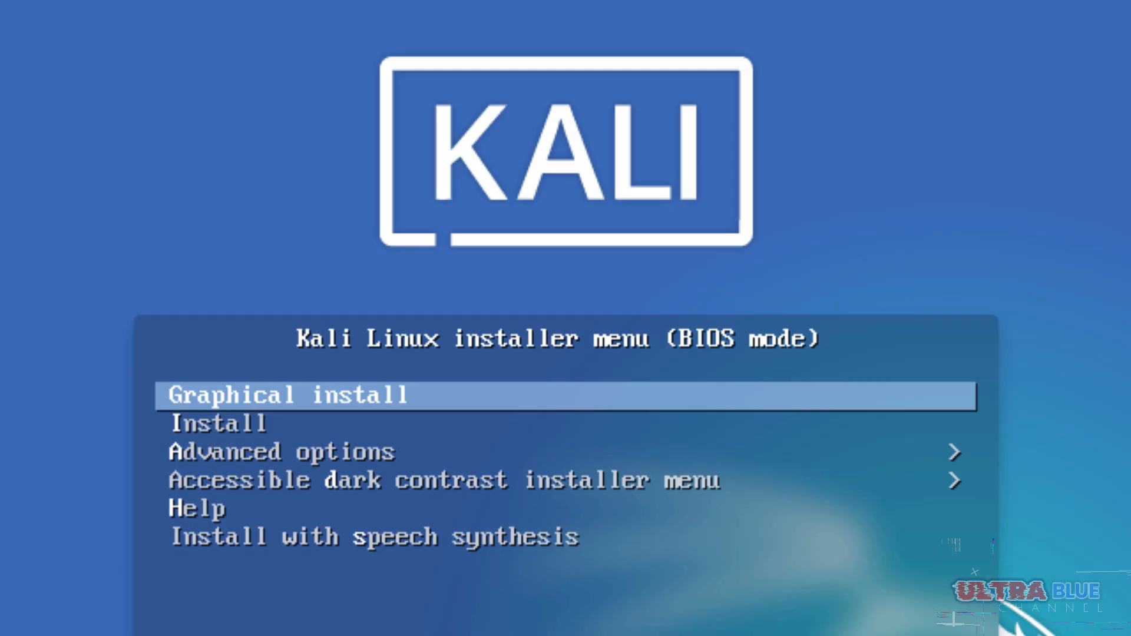